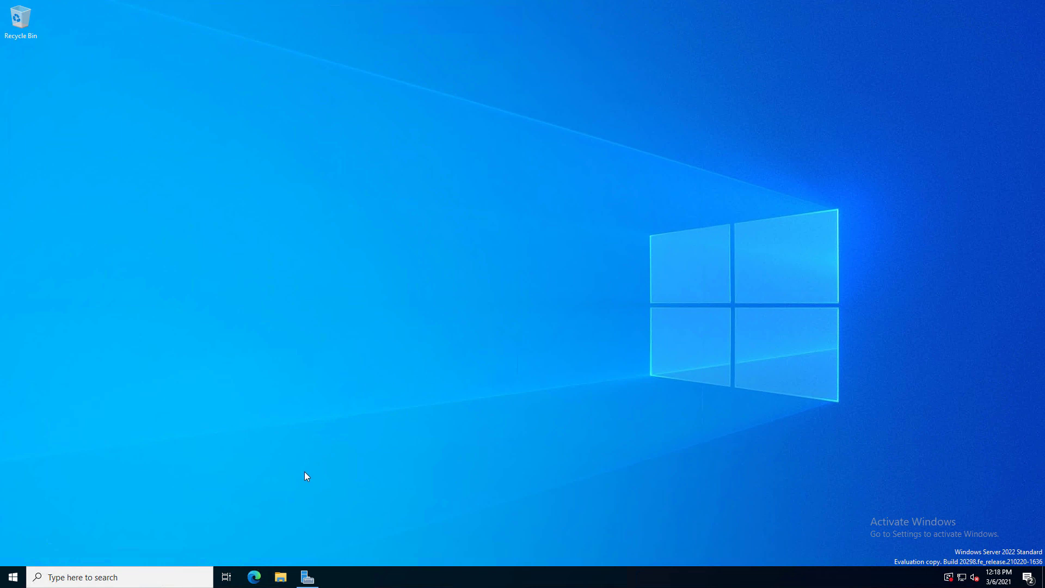
# Restore the Server Manager window from the taskbar so its Dashboard shows.
pyautogui.click(307, 577)
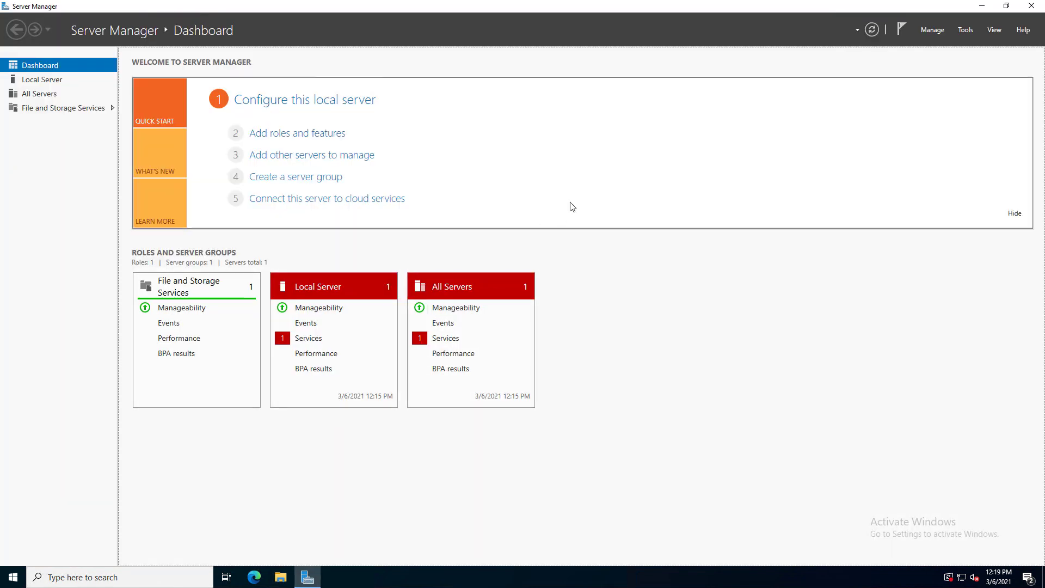
# Launch the Add Roles and Features wizard maximized and advance to Server Selection.
pyautogui.click(328, 134)
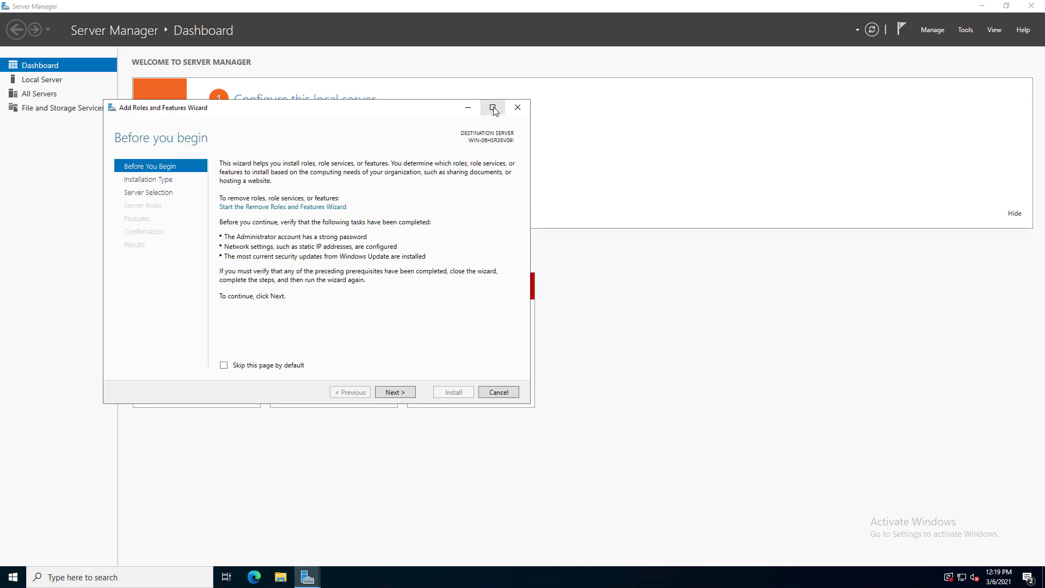
pyautogui.click(493, 108)
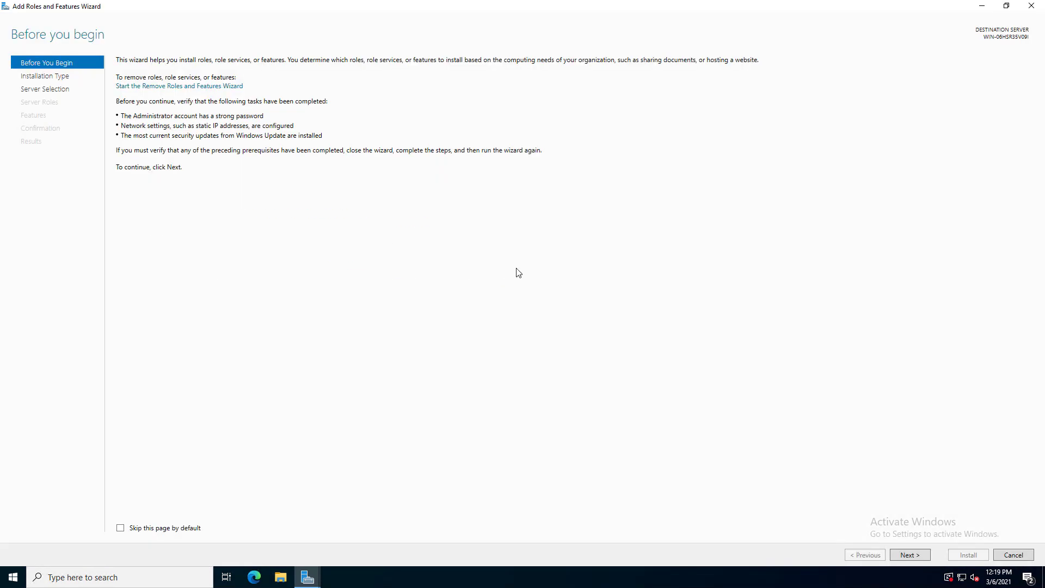
pyautogui.click(902, 555)
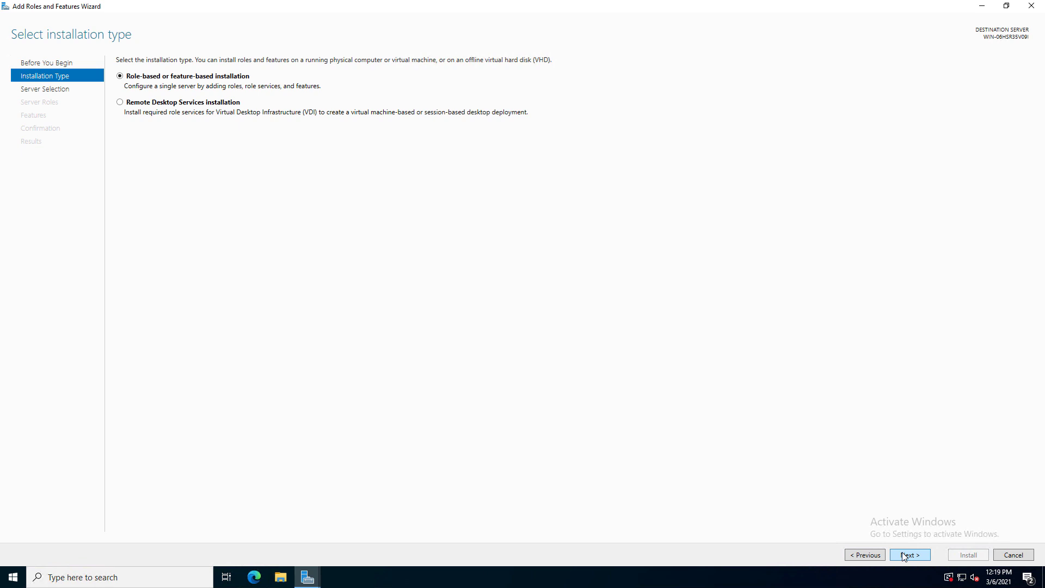
pyautogui.click(904, 556)
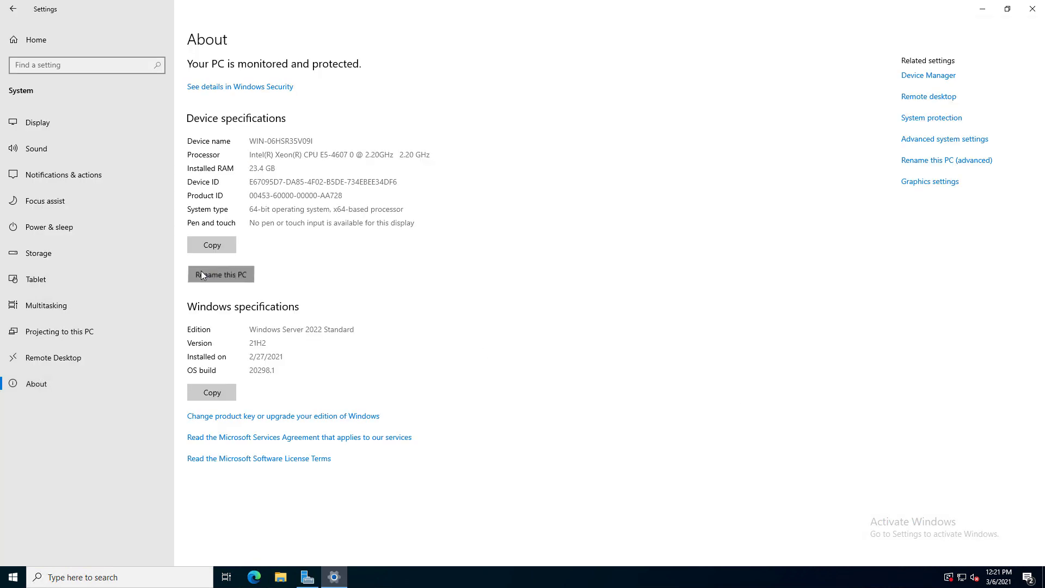
# Rename the PC to 'Server' and restart now to apply the new name.
pyautogui.click(202, 274)
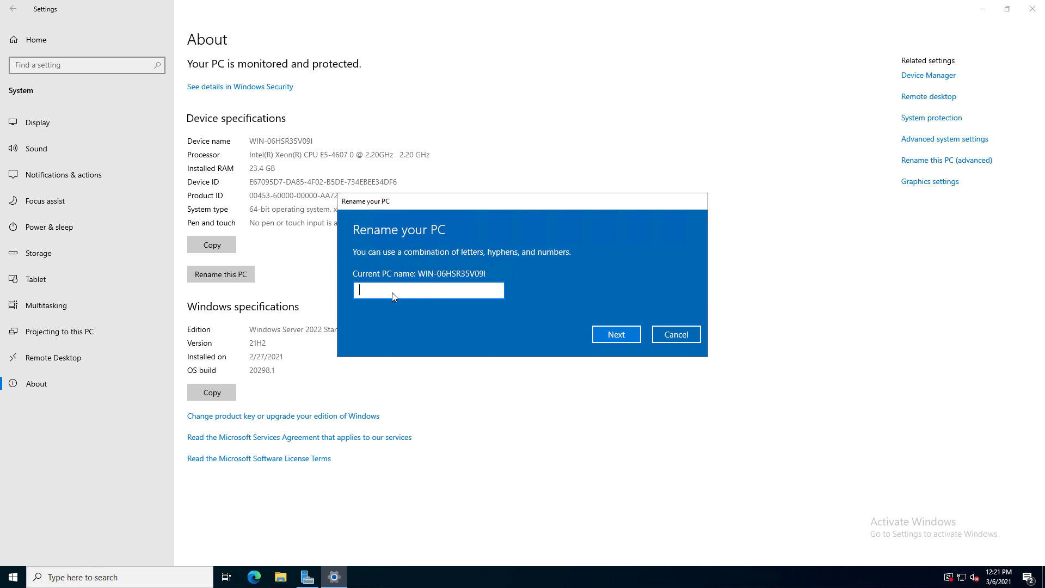
pyautogui.write('Server')
pyautogui.click(610, 333)
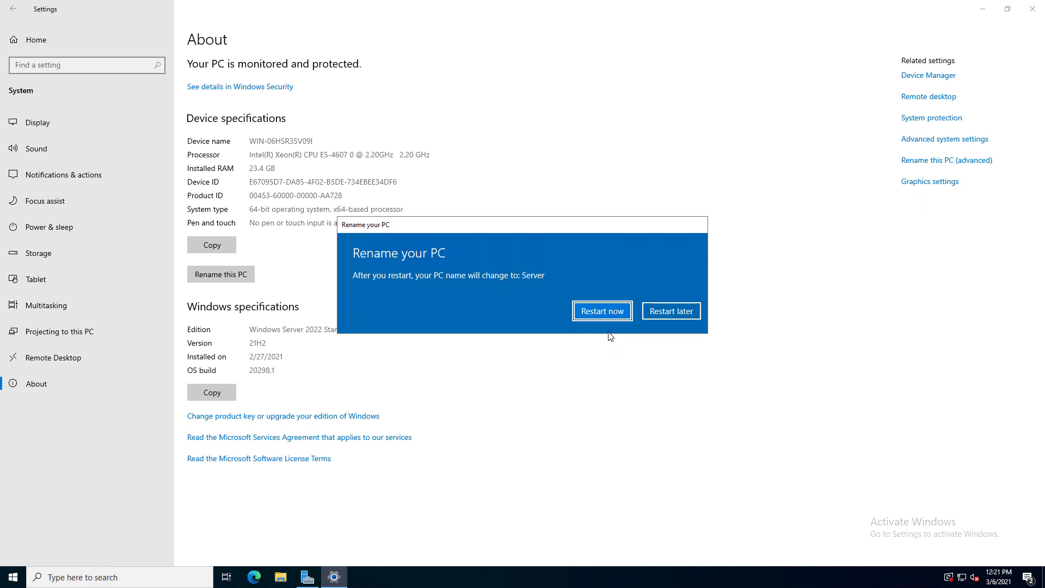
pyautogui.click(602, 313)
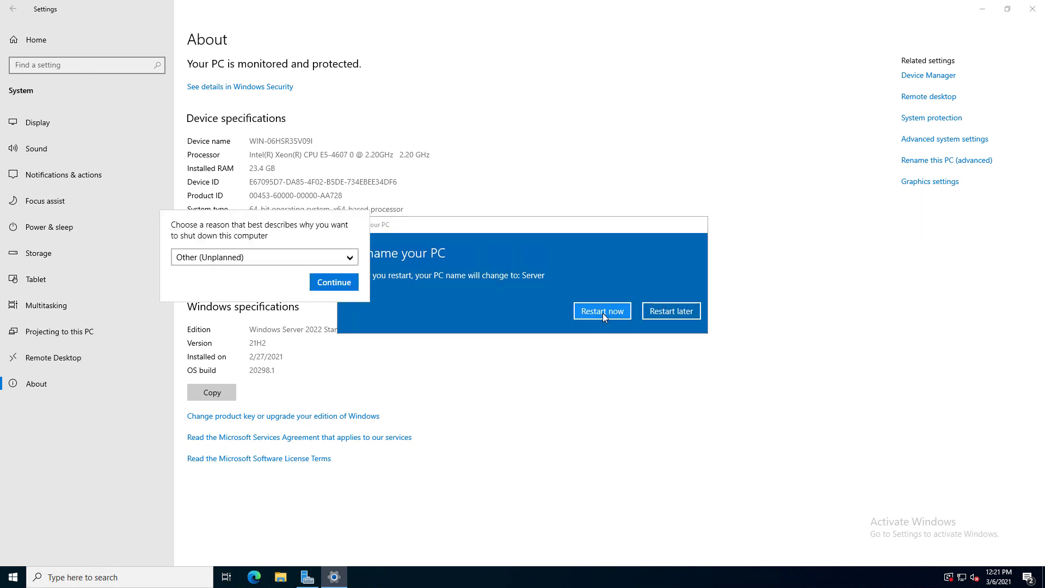
pyautogui.click(329, 284)
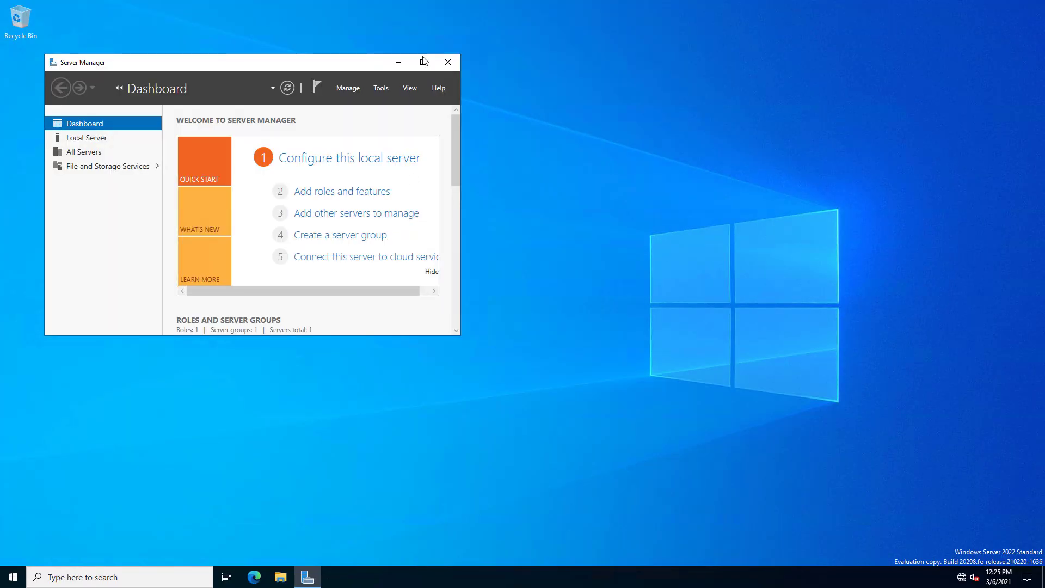
# Launch a maximized role-based installation targeting Server and reach the Server Roles page.
pyautogui.click(426, 63)
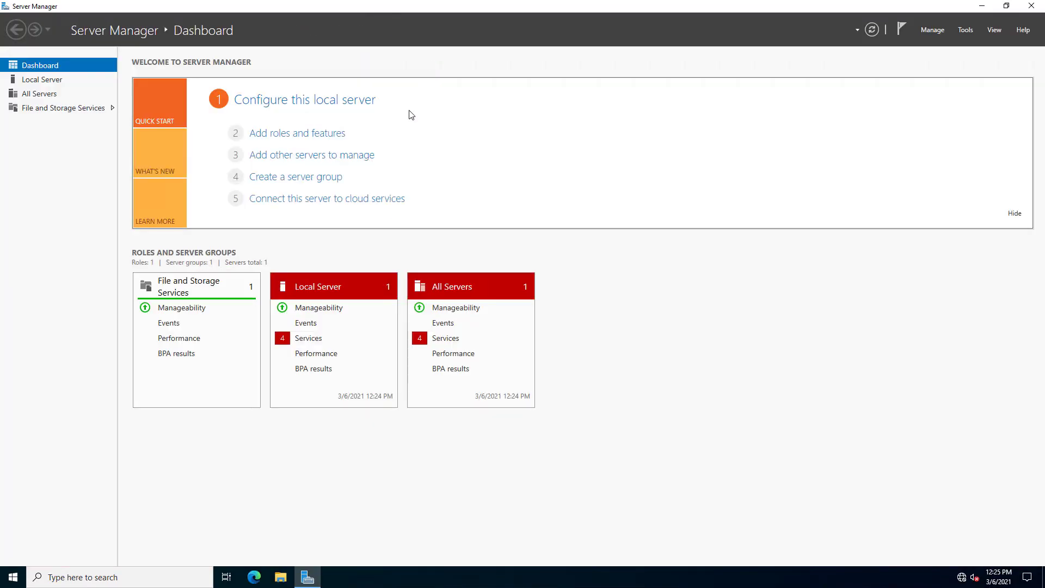
pyautogui.click(305, 137)
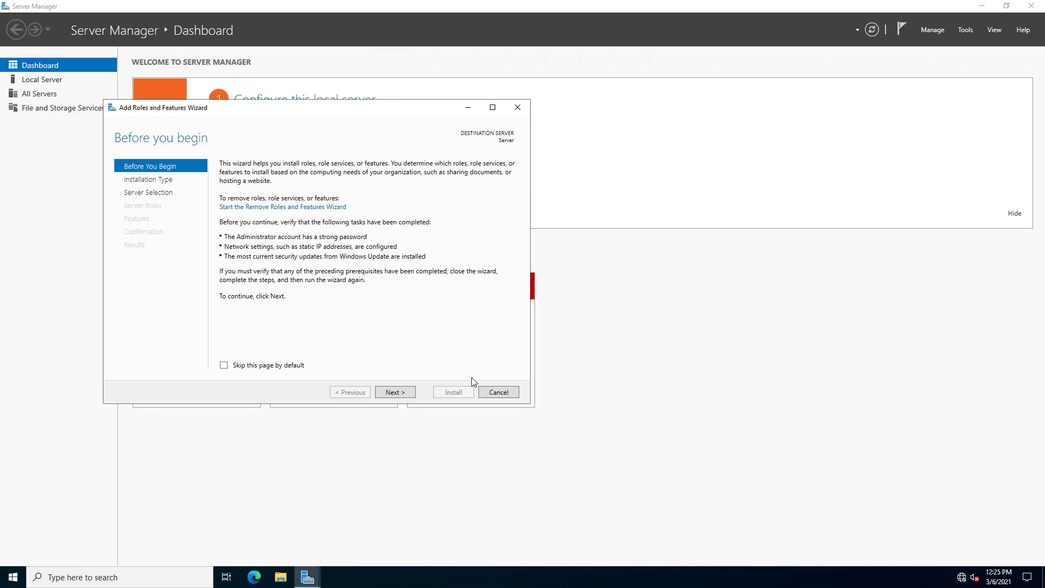
pyautogui.click(492, 108)
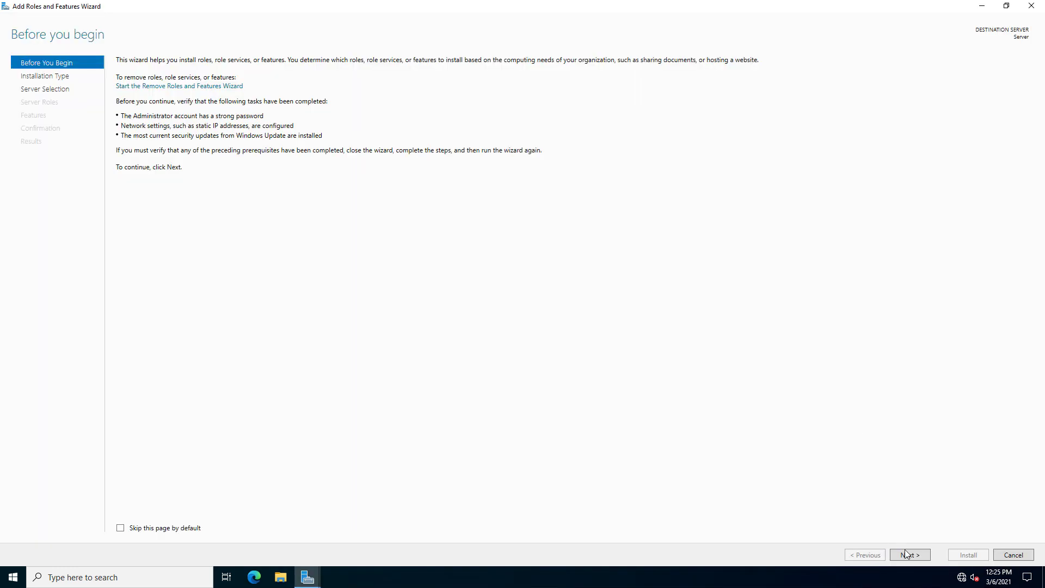
pyautogui.click(908, 554)
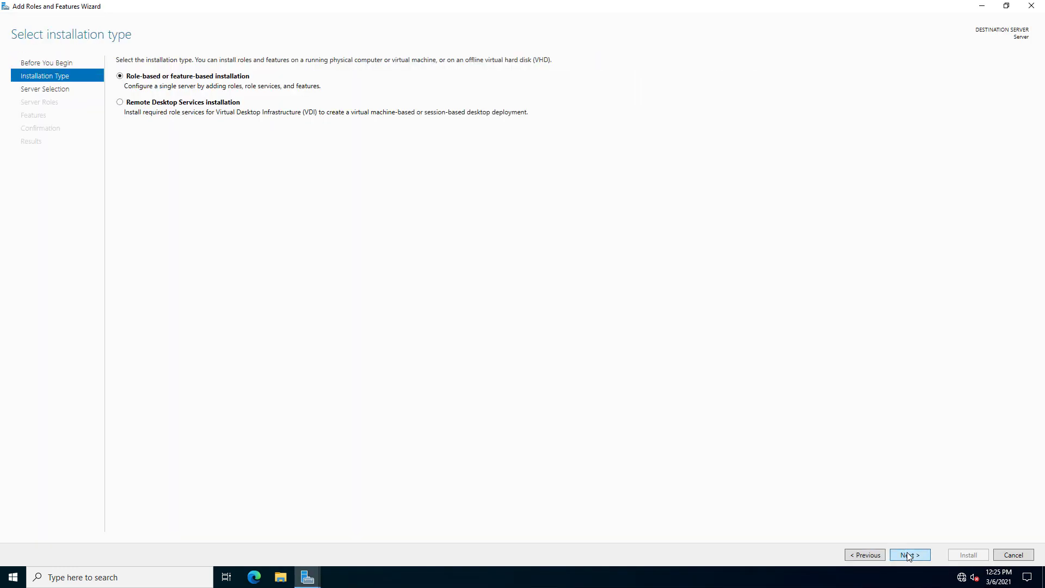
pyautogui.click(906, 555)
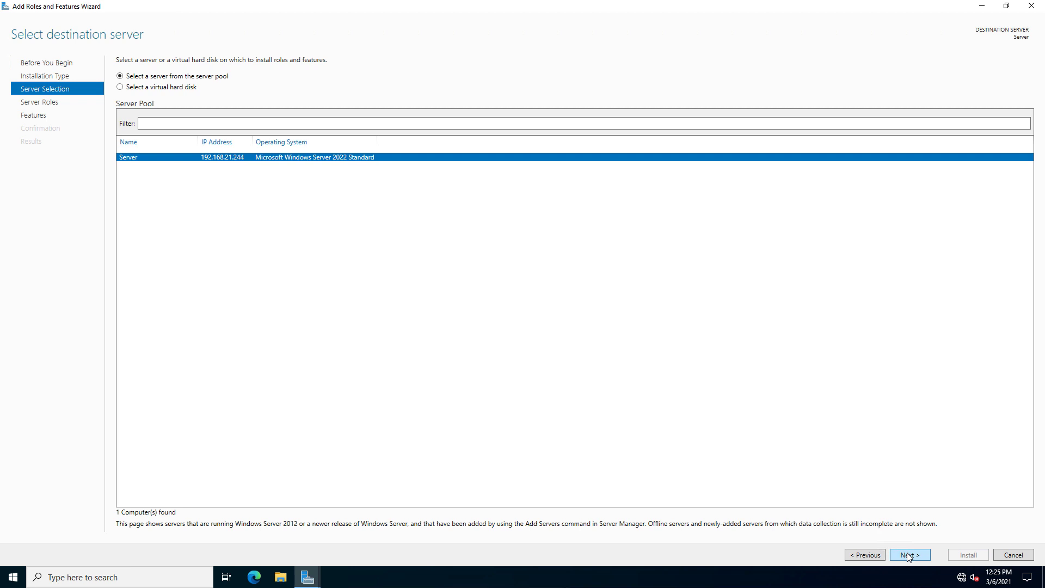
pyautogui.click(907, 555)
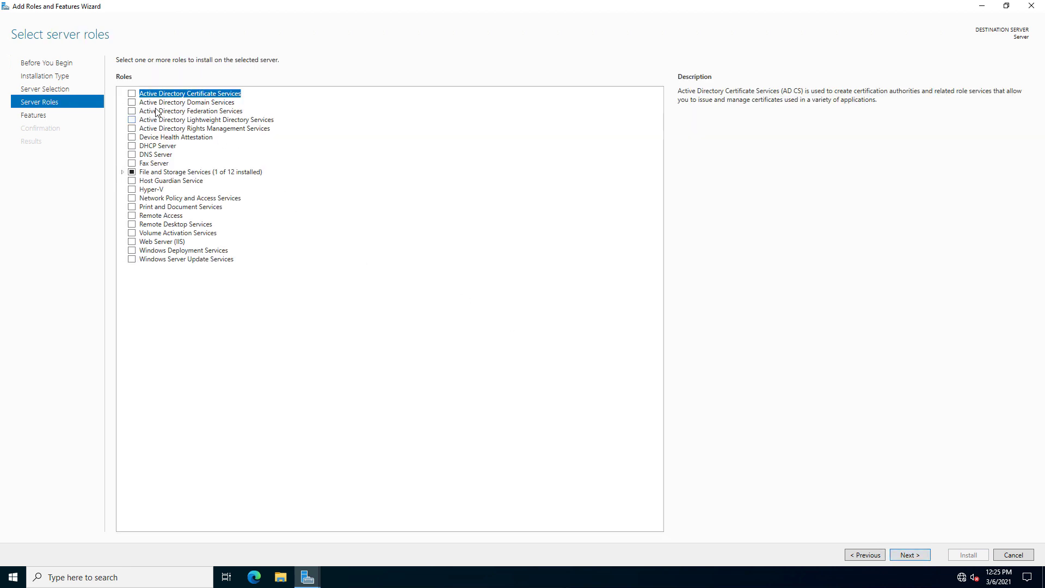
# Select Active Directory Domain Services with its required features and advance to Confirmation.
pyautogui.click(132, 102)
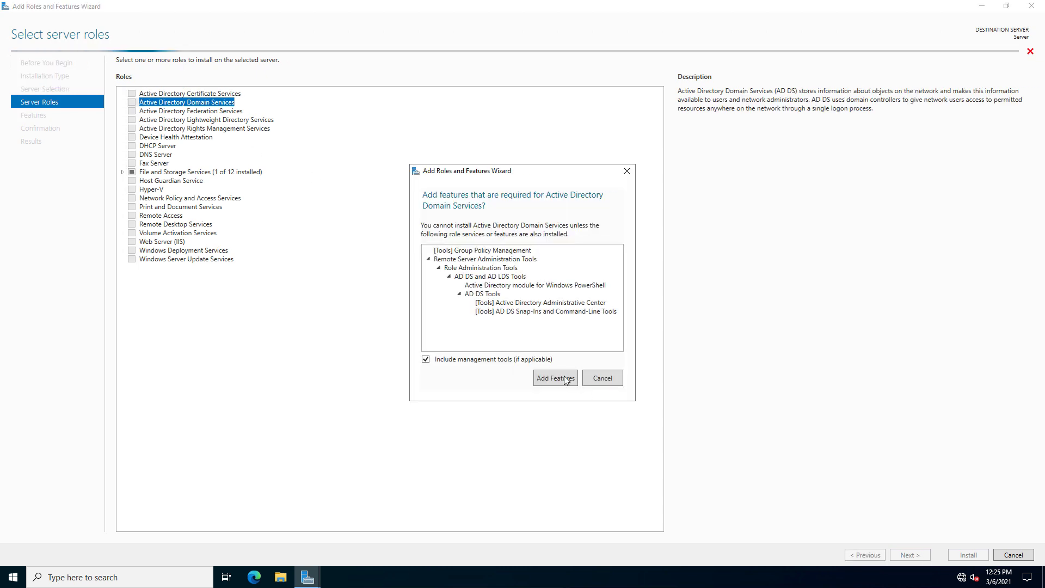
pyautogui.click(558, 376)
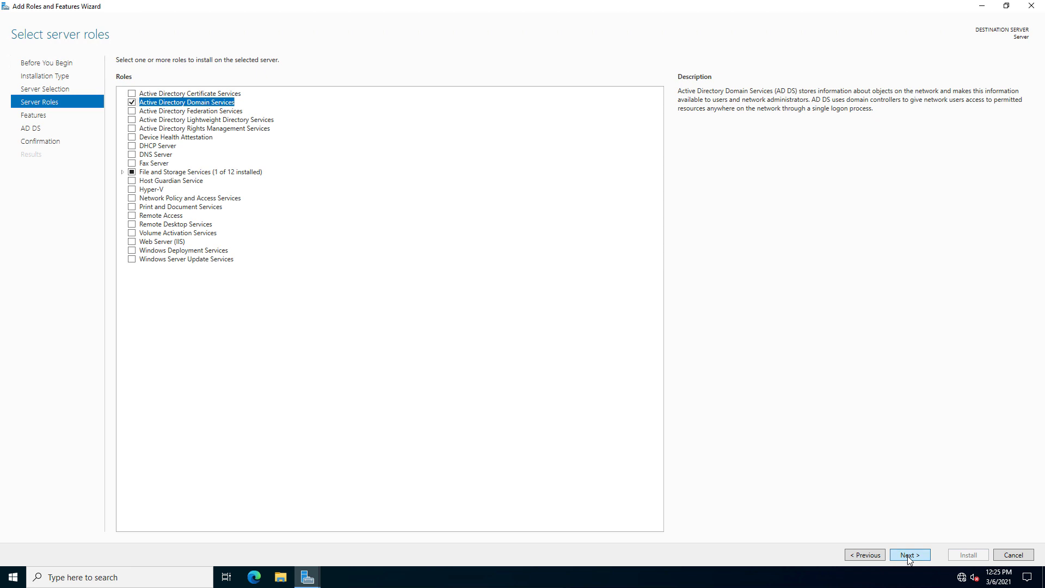
pyautogui.click(908, 560)
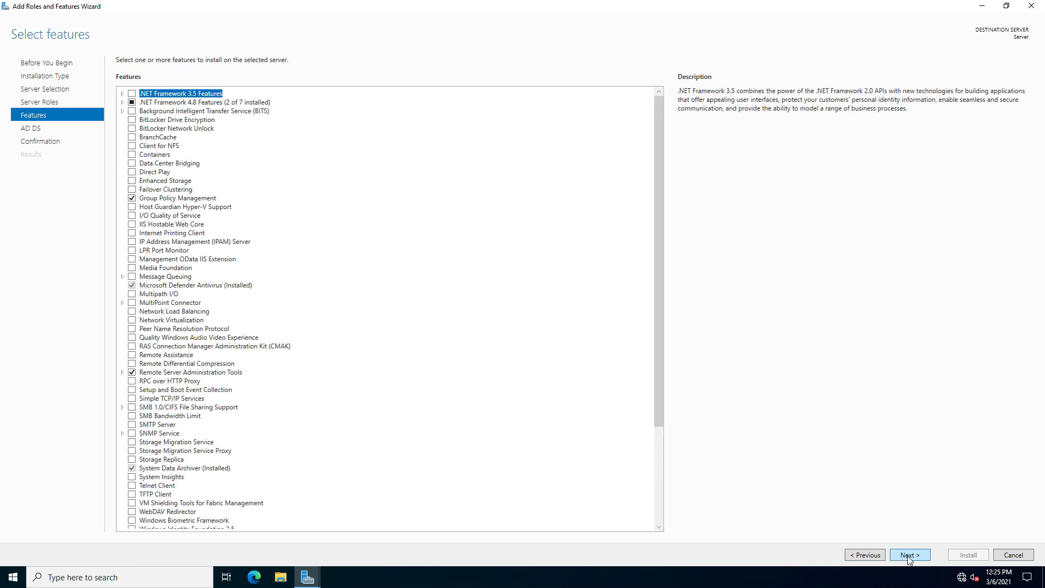
pyautogui.click(909, 560)
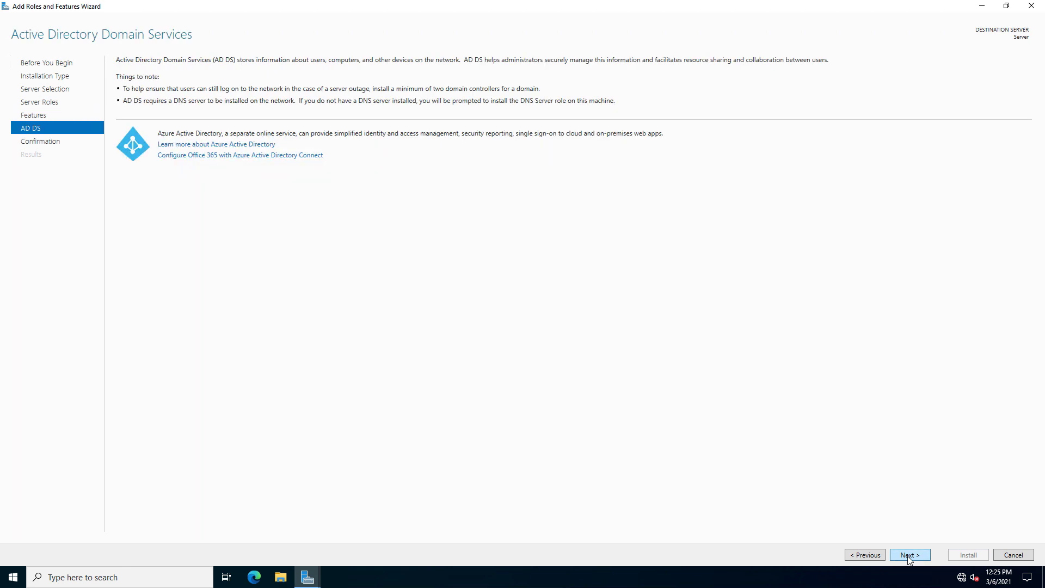
pyautogui.click(908, 559)
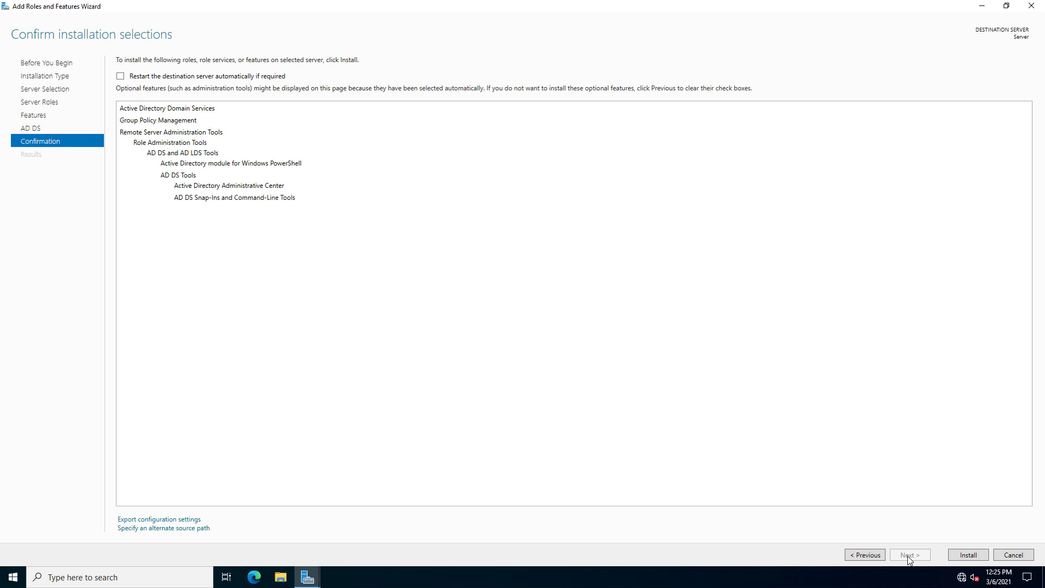
# Install the AD DS role, close the finished wizard, and view pending notifications.
pyautogui.click(966, 555)
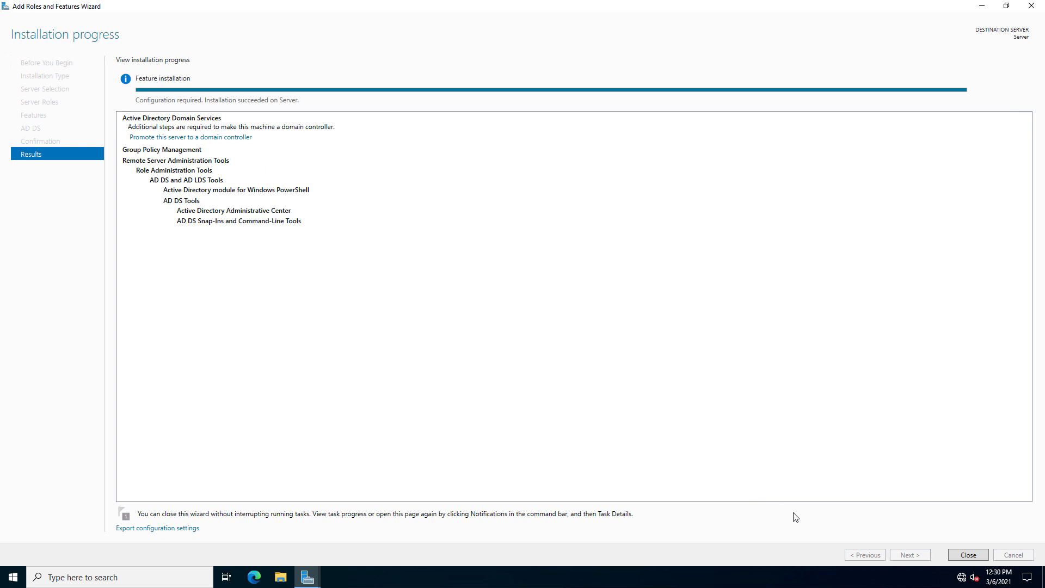
pyautogui.click(968, 555)
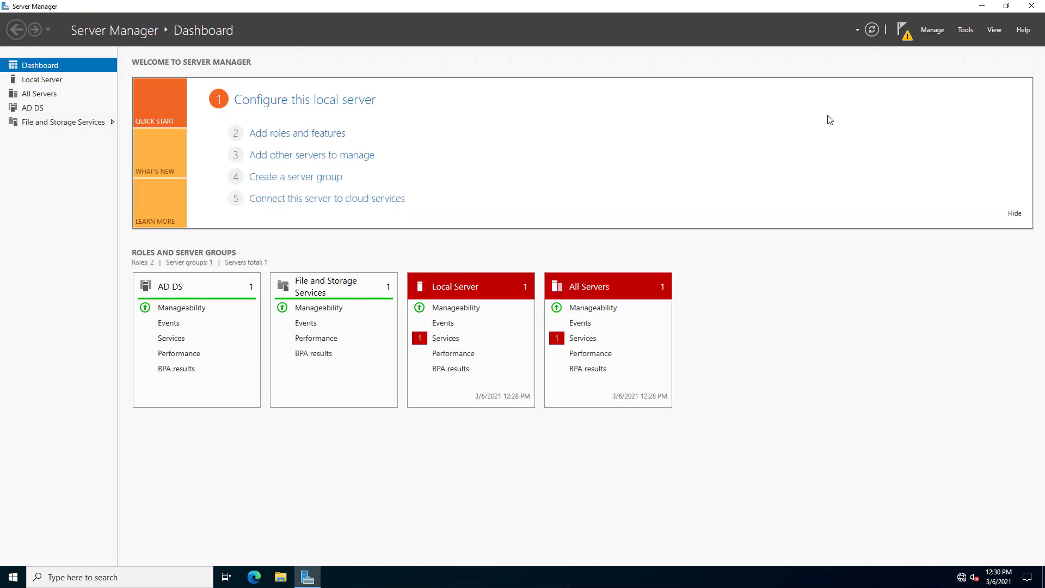
pyautogui.click(904, 31)
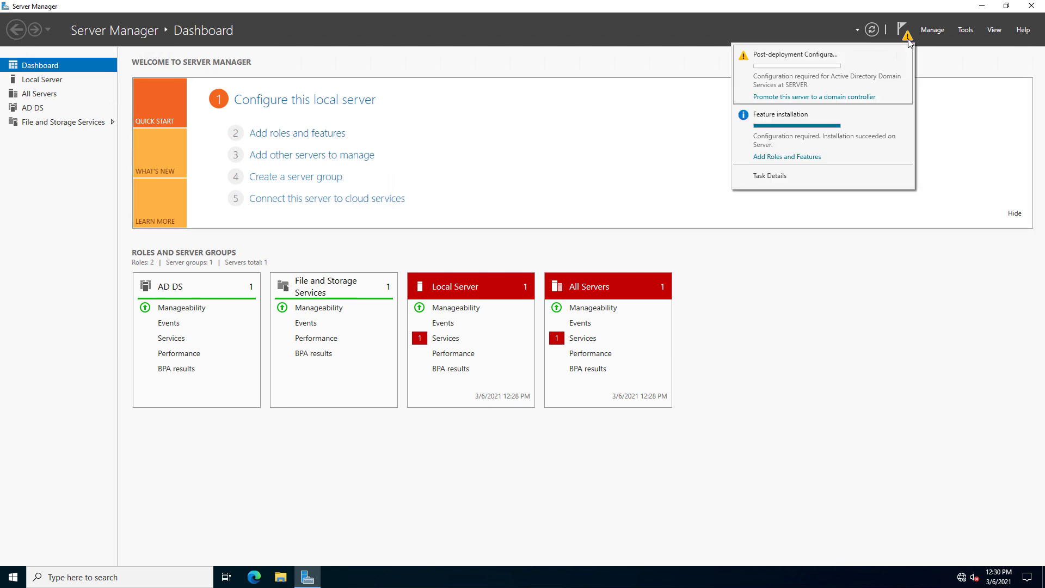
# Promote the server by adding a new forest with root domain mydomain.internal.
pyautogui.click(838, 98)
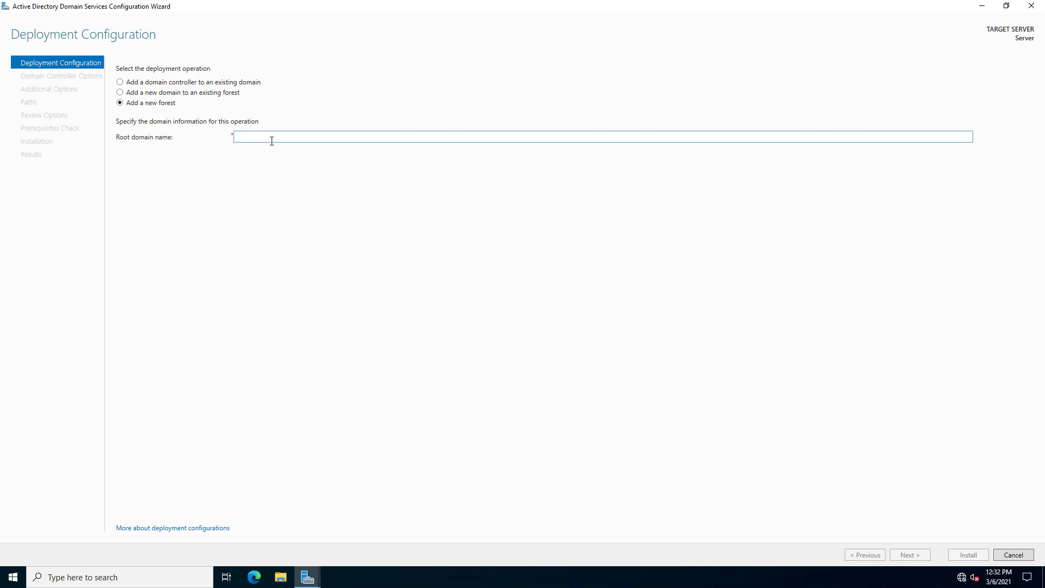
pyautogui.write('myd')
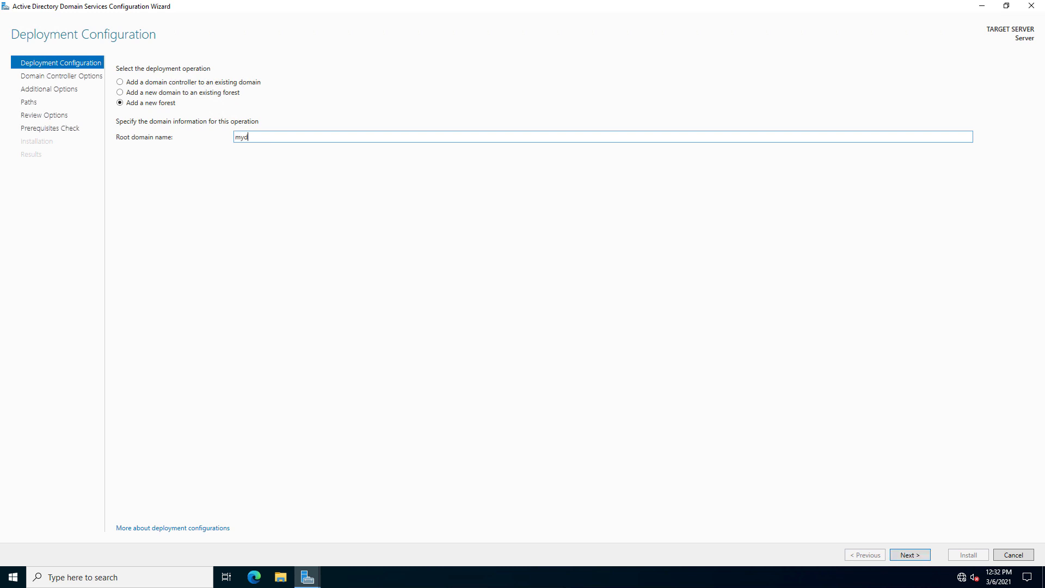
pyautogui.write('omain')
pyautogui.write('.internal')
pyautogui.click(909, 554)
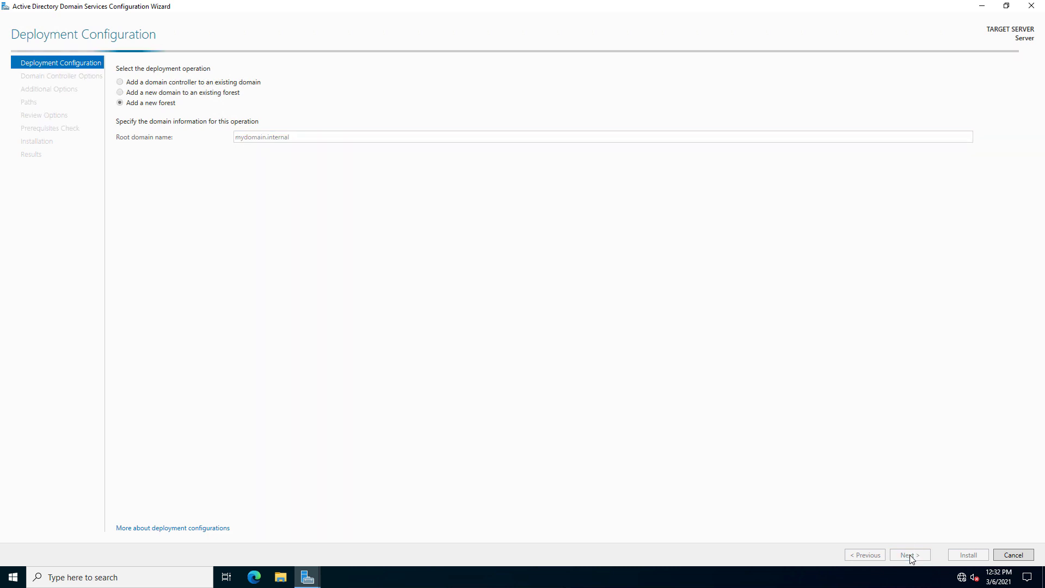
# Keep Windows Server 2016 forest level and enter and confirm the DSRM password.
pyautogui.click(504, 85)
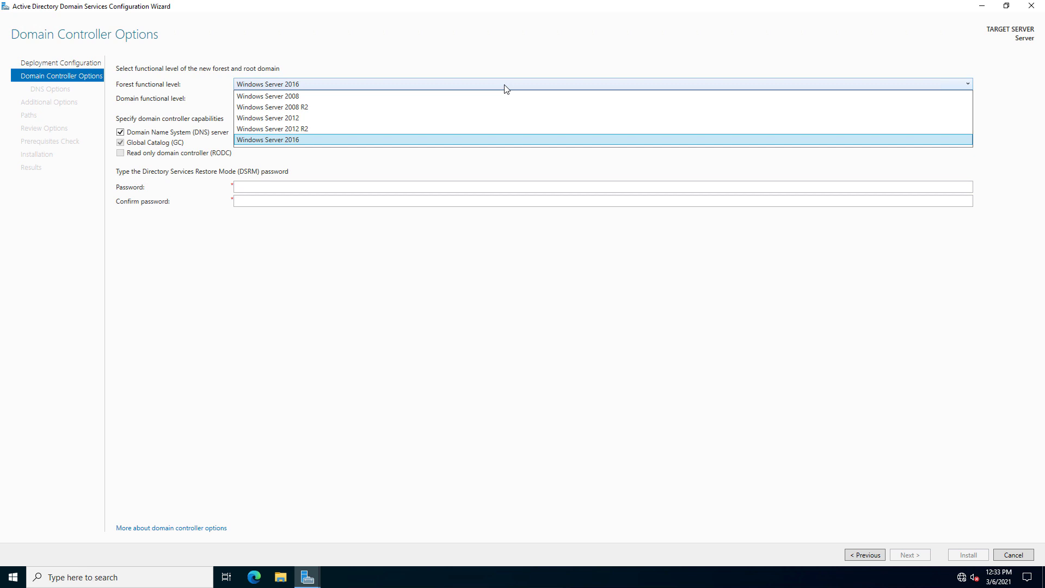
pyautogui.click(504, 84)
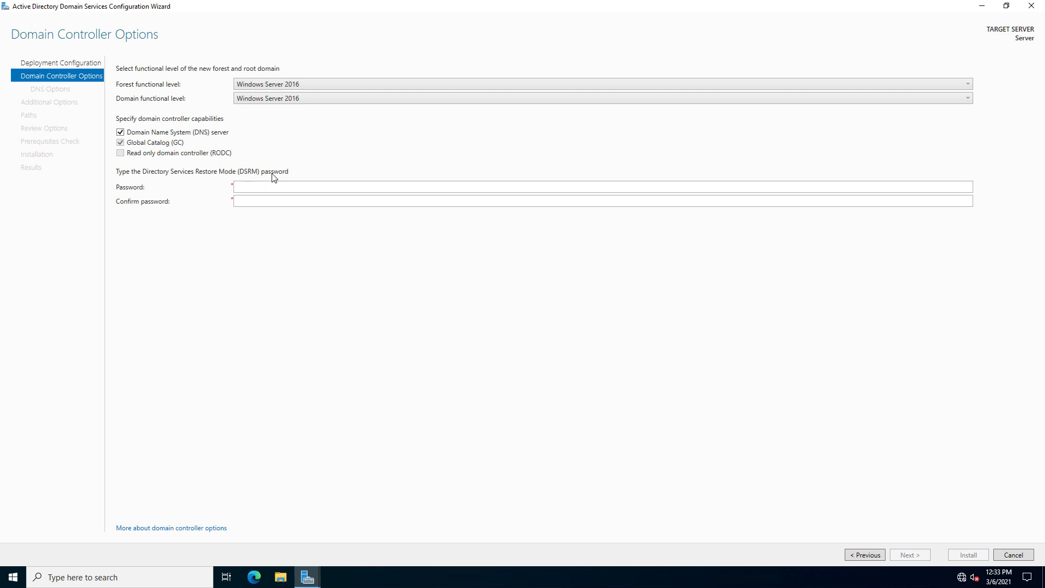
pyautogui.click(305, 187)
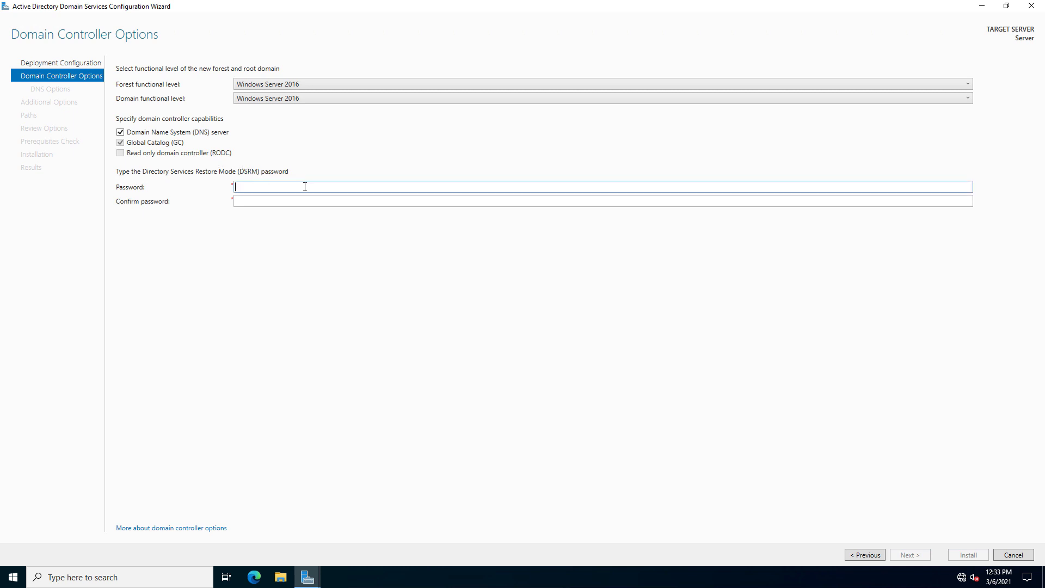
pyautogui.write('P@ssw0rd')
pyautogui.press('Tab')
pyautogui.write('P@ssw0rd')
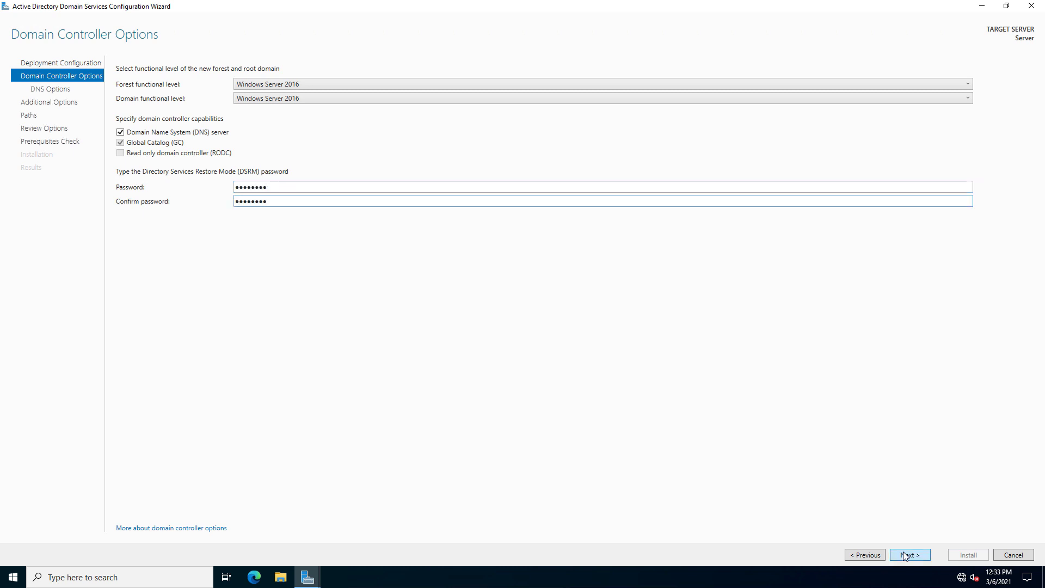
pyautogui.click(905, 555)
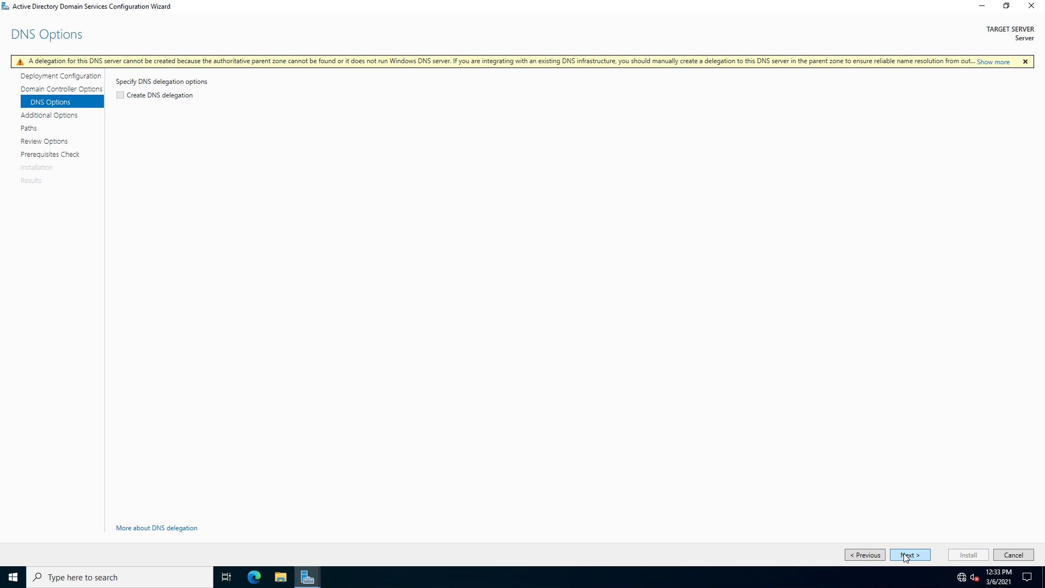
# Accept the default DNS options and the NetBIOS name MYDOMAIN.
pyautogui.click(905, 556)
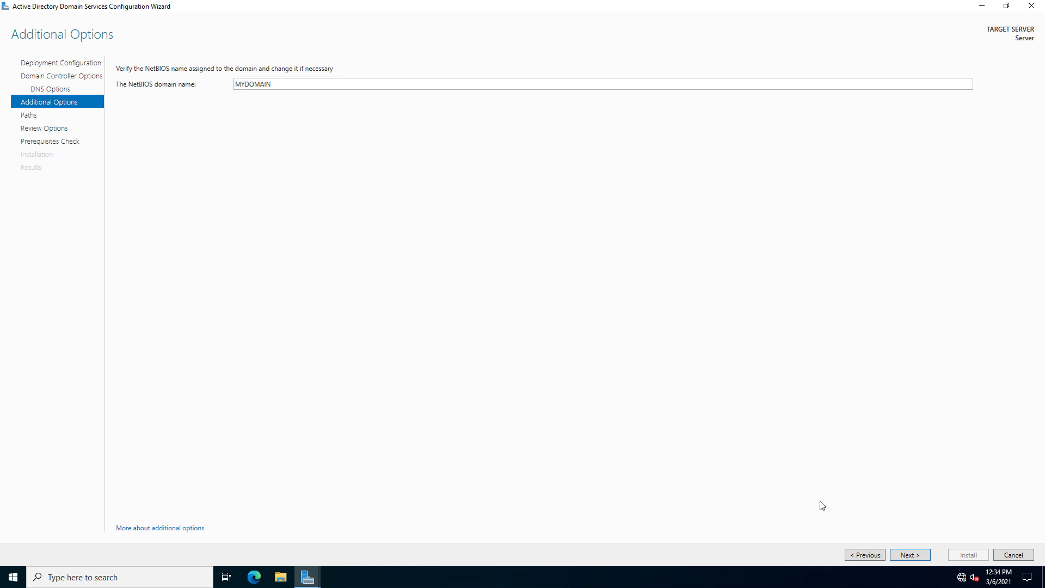
pyautogui.click(908, 555)
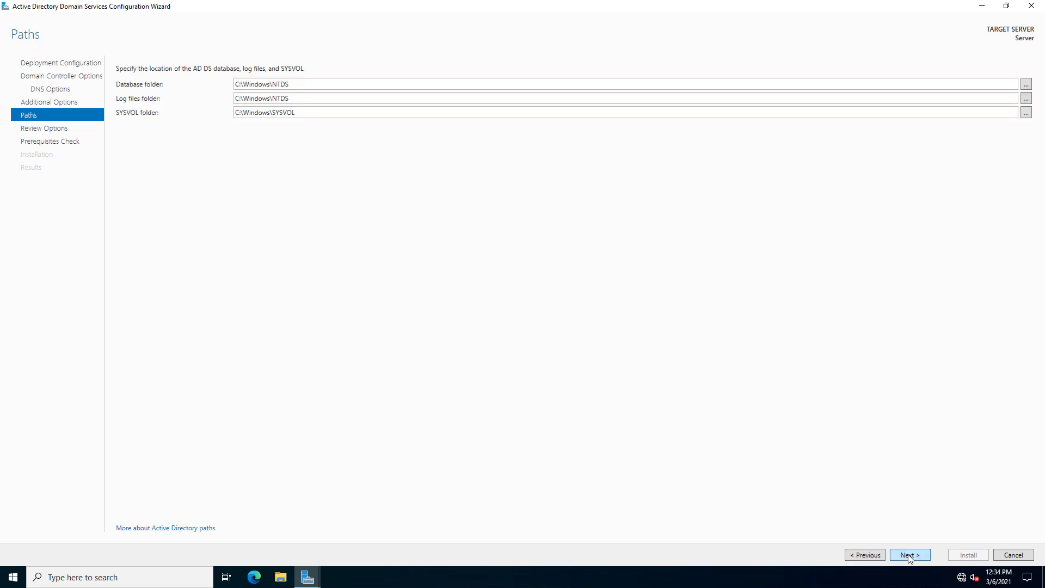
# Keep default database, log and SYSVOL paths, pass prerequisites, and install AD DS.
pyautogui.click(909, 556)
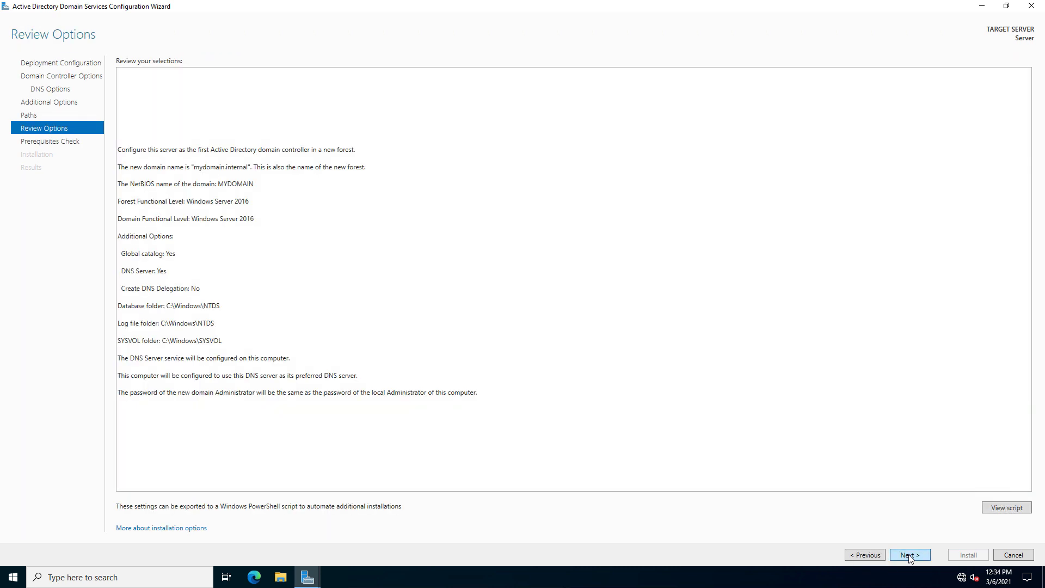
pyautogui.click(909, 556)
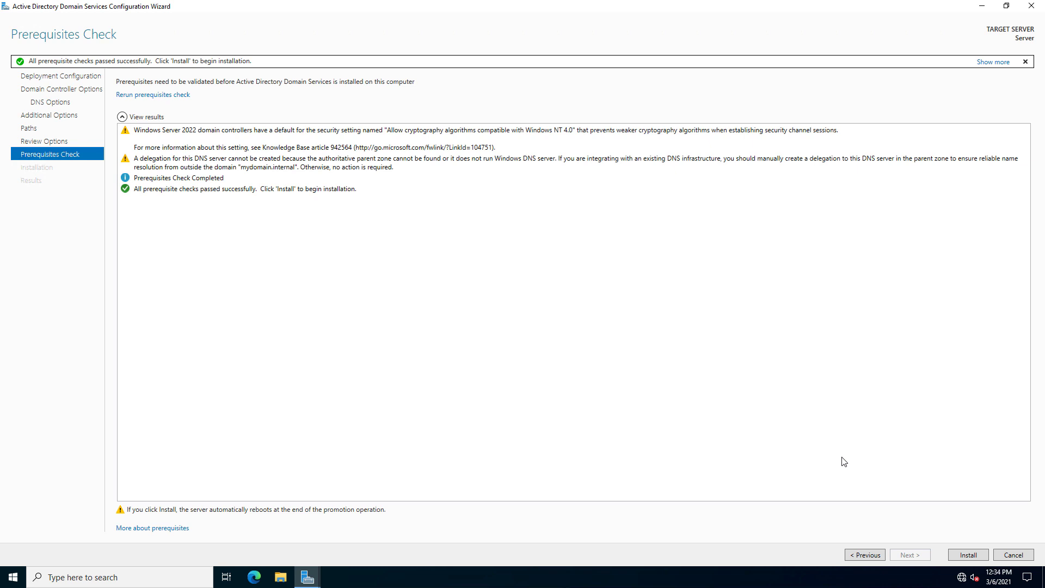
pyautogui.click(963, 560)
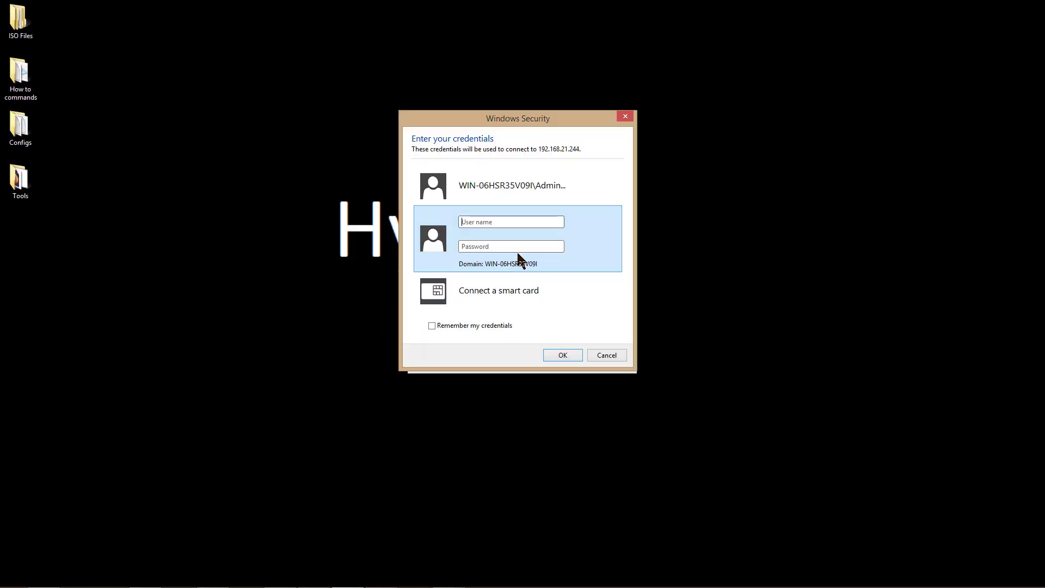
# Sign back in with the mydomain administrator's user name and password.
pyautogui.click(504, 222)
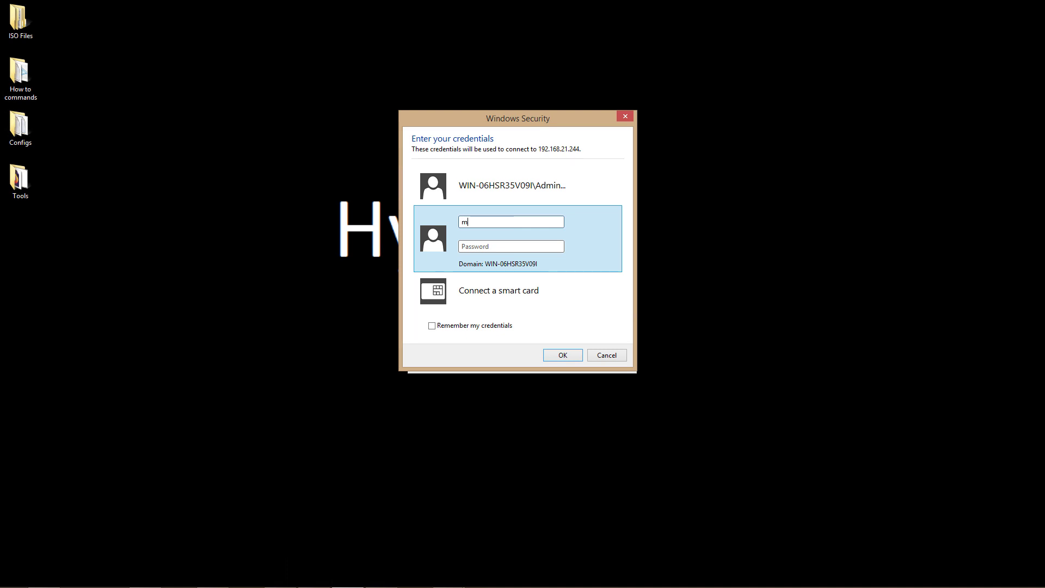
pyautogui.write('mydomain\\administrator')
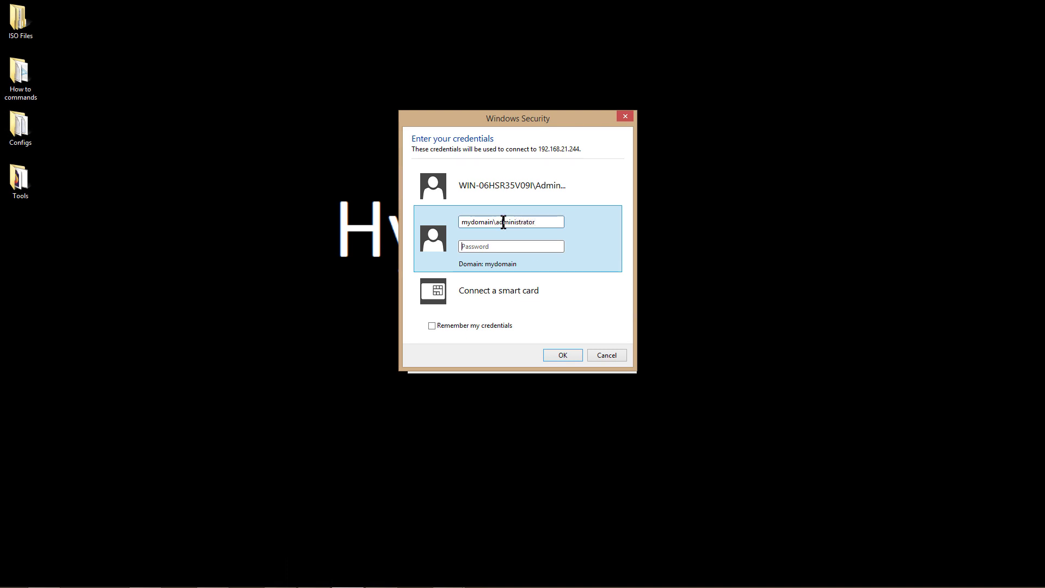
pyautogui.write('••••••••')
pyautogui.press('Return')
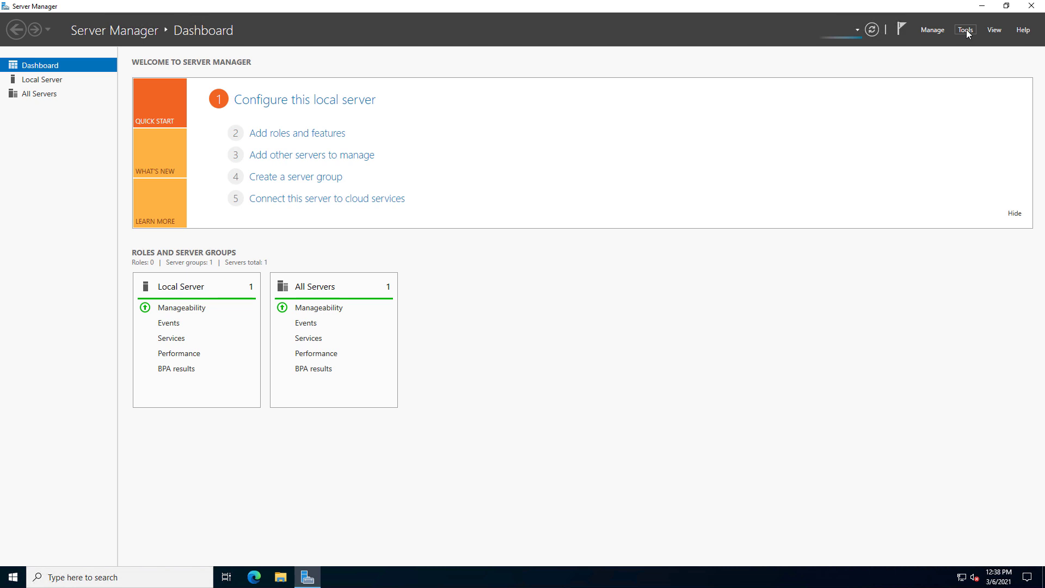
# Launch Active Directory Users and Computers and display the mydomain.internal domain's default containers.
pyautogui.click(967, 30)
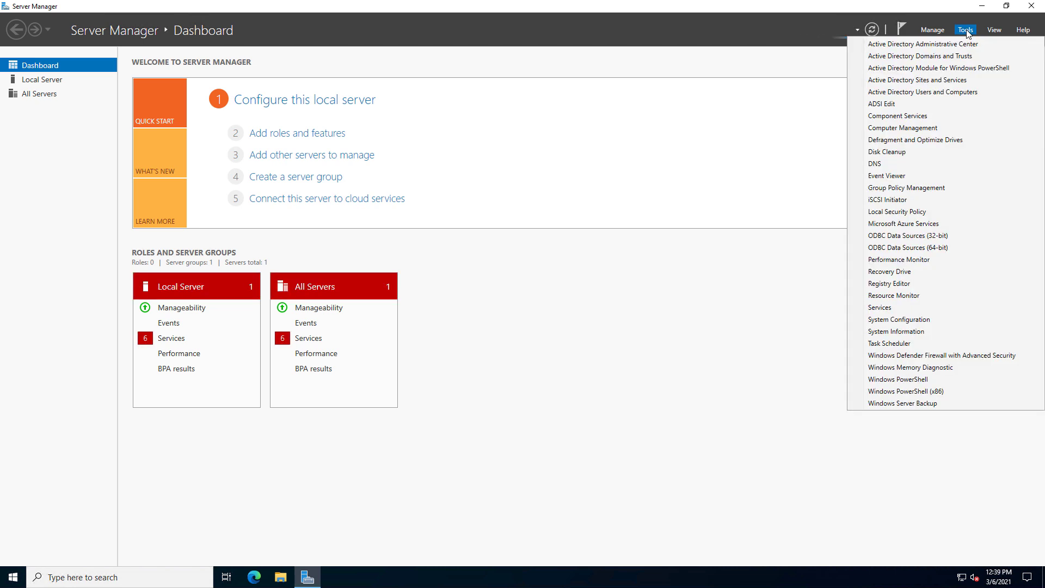
pyautogui.click(950, 91)
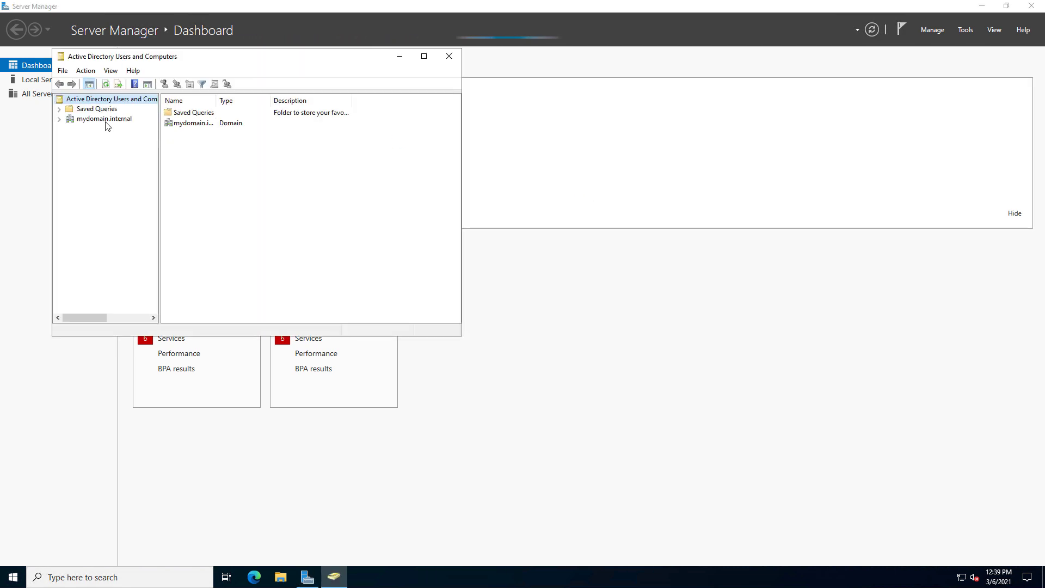
pyautogui.click(104, 119)
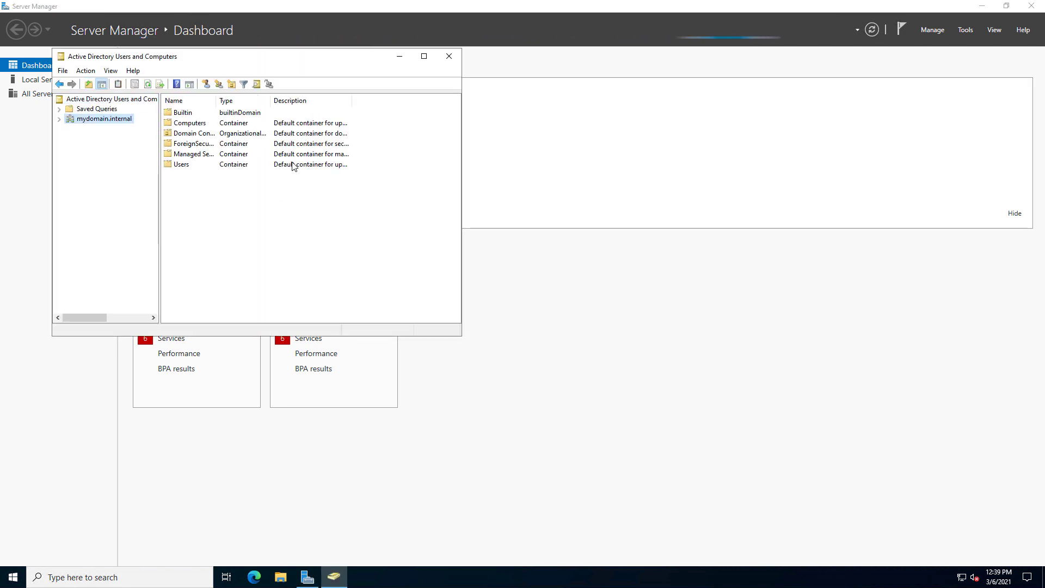